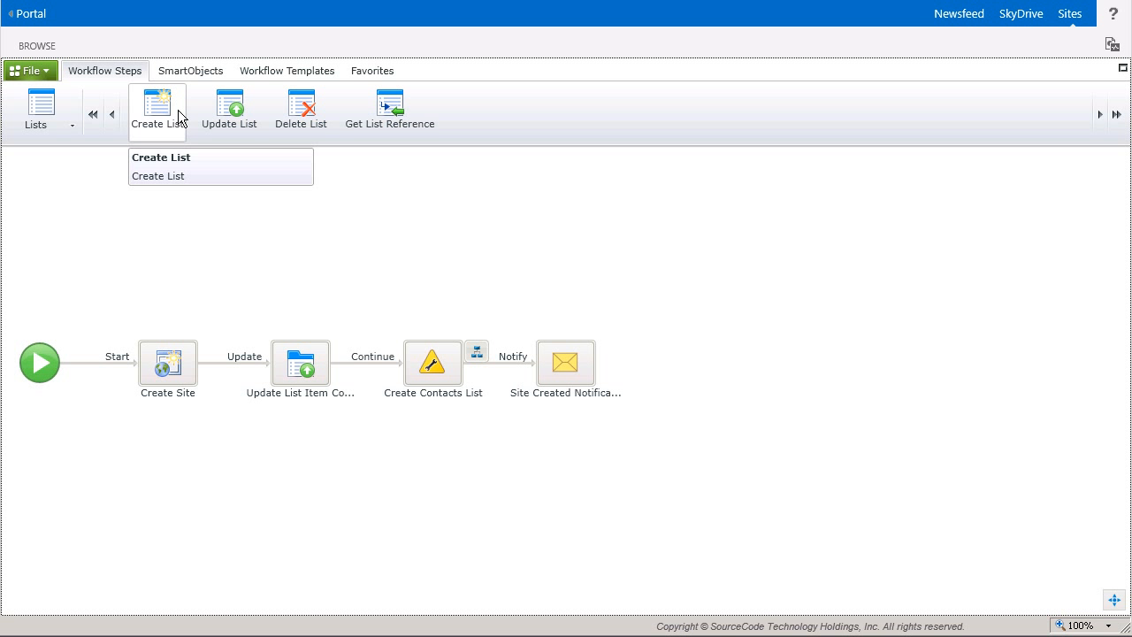
# - Replace the Create Contacts List placeholder with a Create List step and keep portal.denallix.com as its site collection
pyautogui.moveTo(178, 110); pyautogui.dragTo(438, 374)
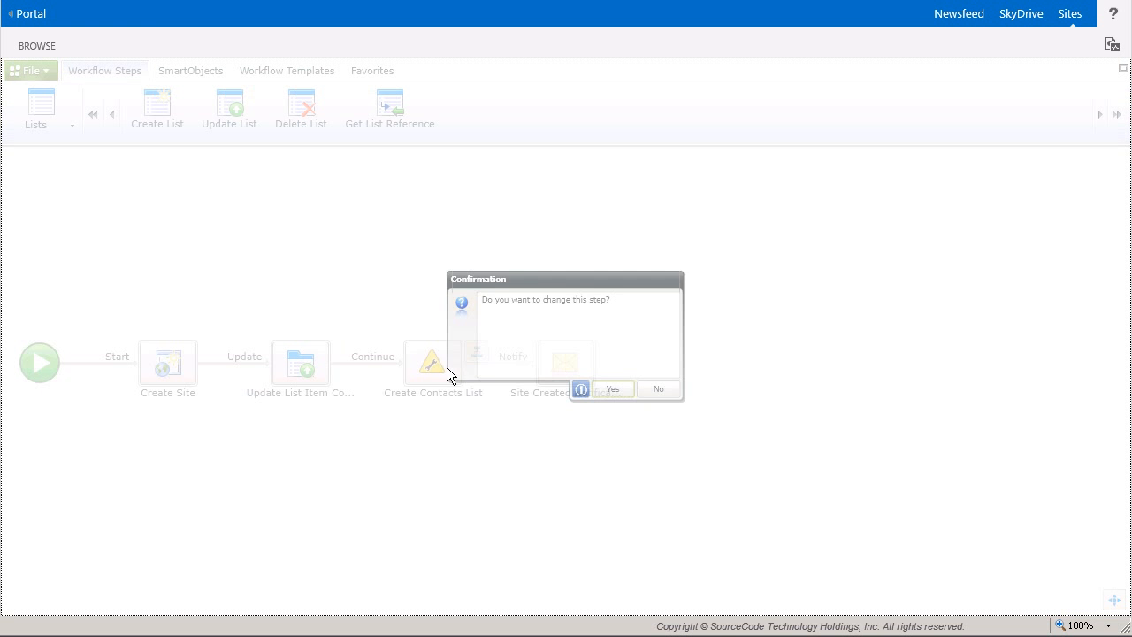
pyautogui.click(645, 412)
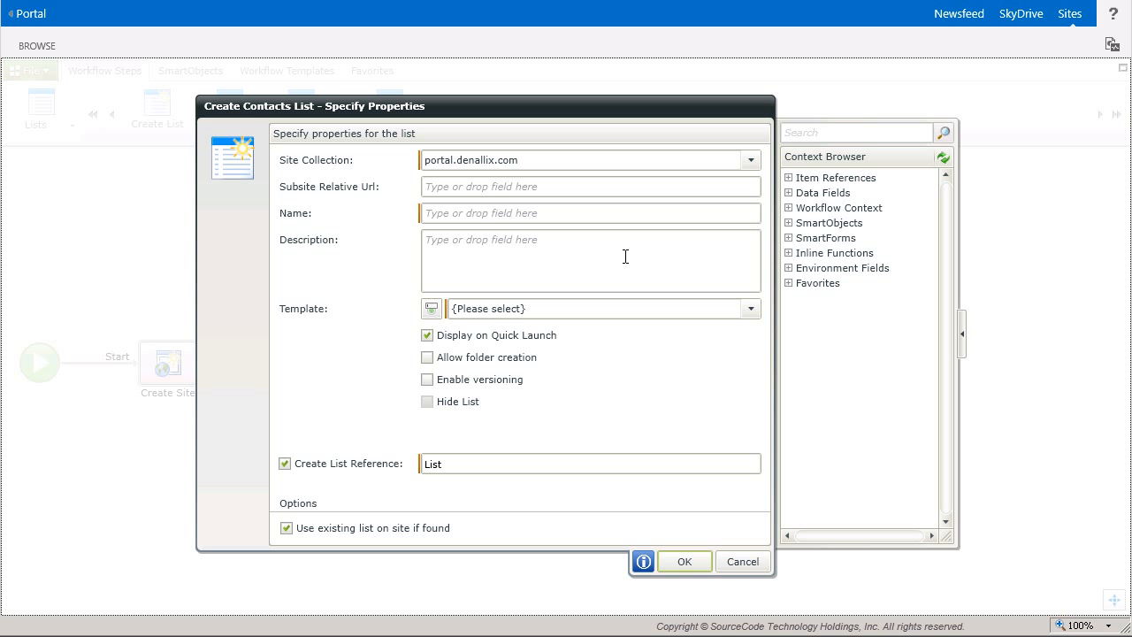
pyautogui.click(751, 160)
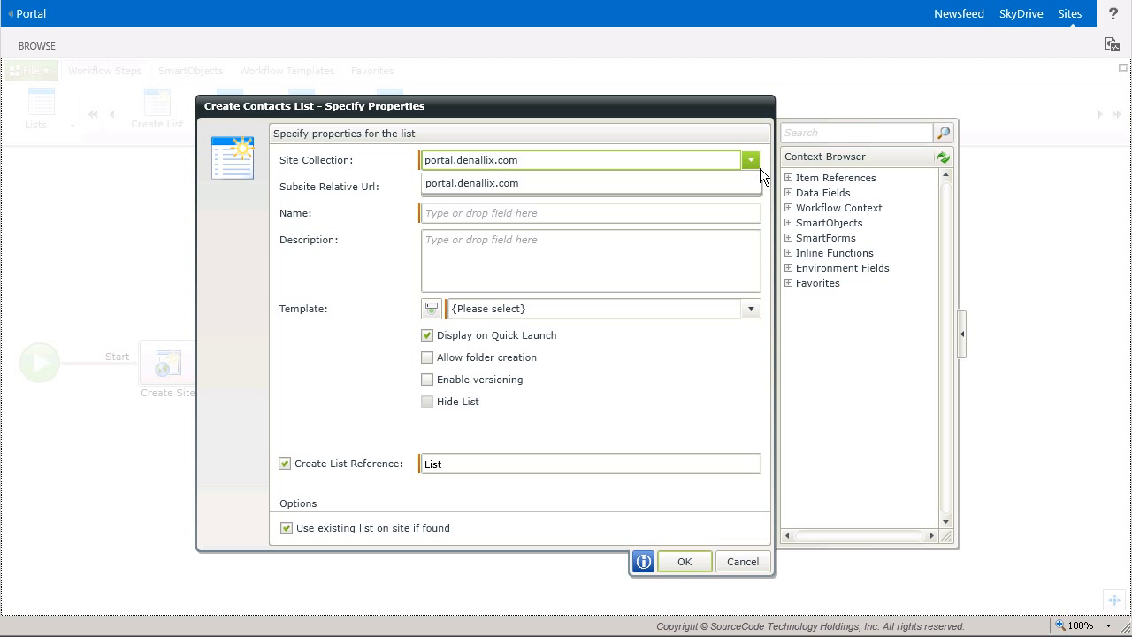
pyautogui.click(760, 168)
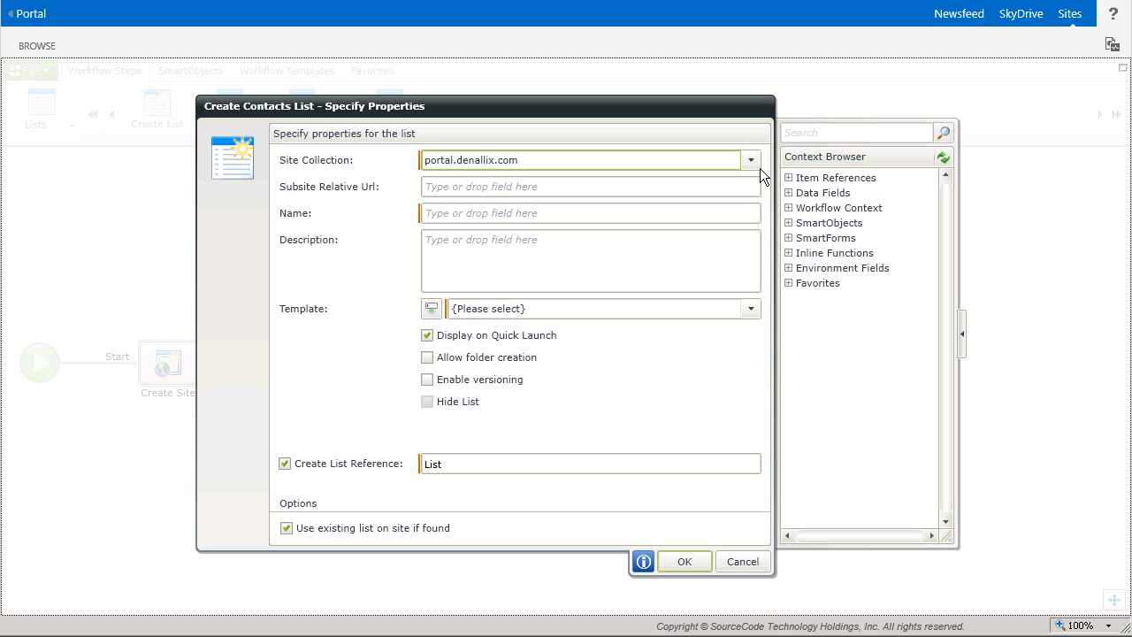
# - Set the subsite relative URL to /projects/ followed by the Relative URL field of the New Project Site Reference
pyautogui.click(651, 193)
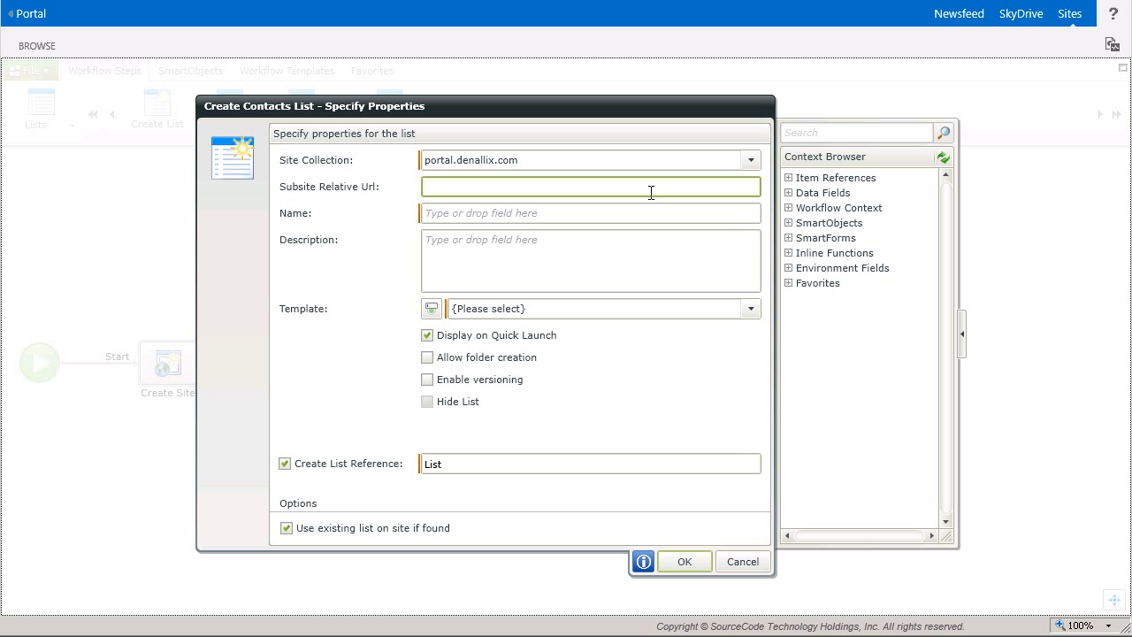
pyautogui.write('/projects/')
pyautogui.click(802, 181)
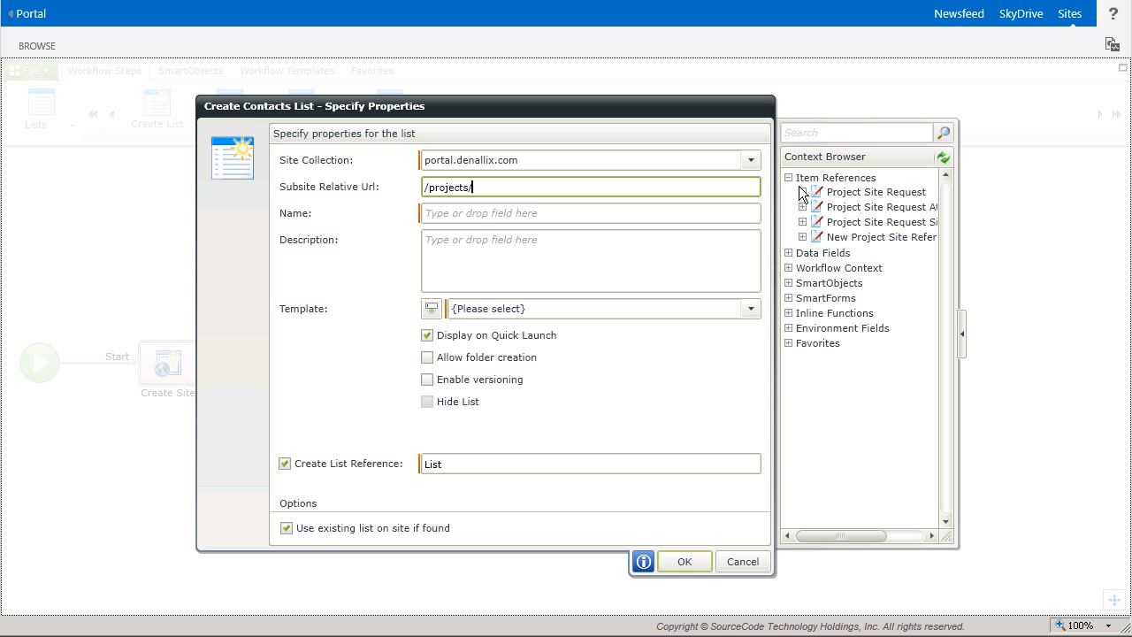
pyautogui.click(807, 237)
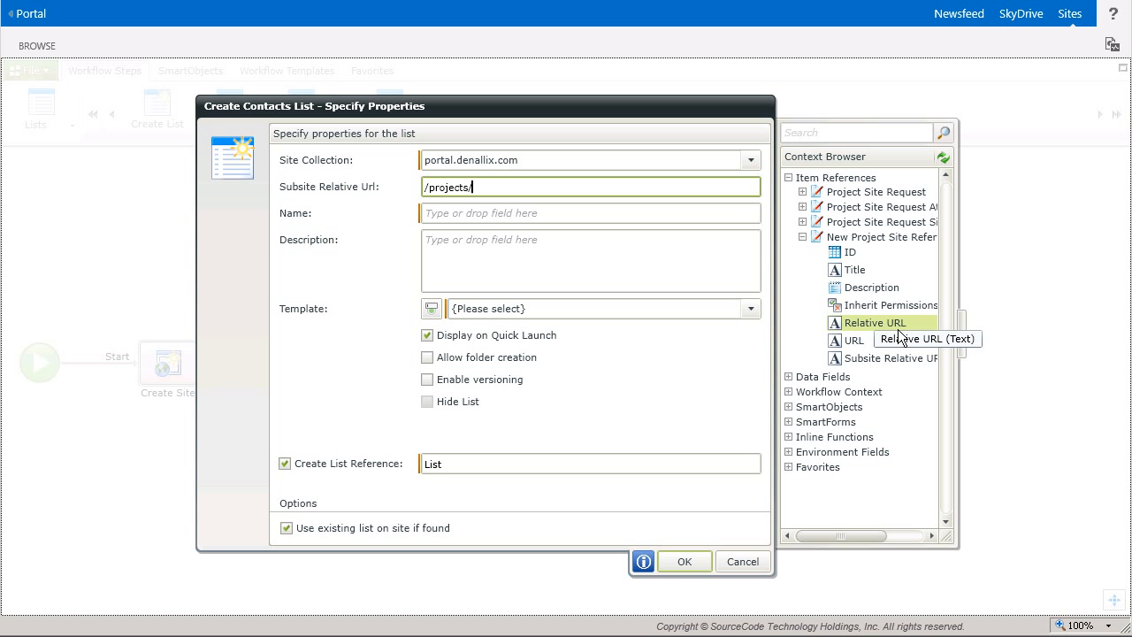
pyautogui.moveTo(898, 329); pyautogui.dragTo(688, 197)
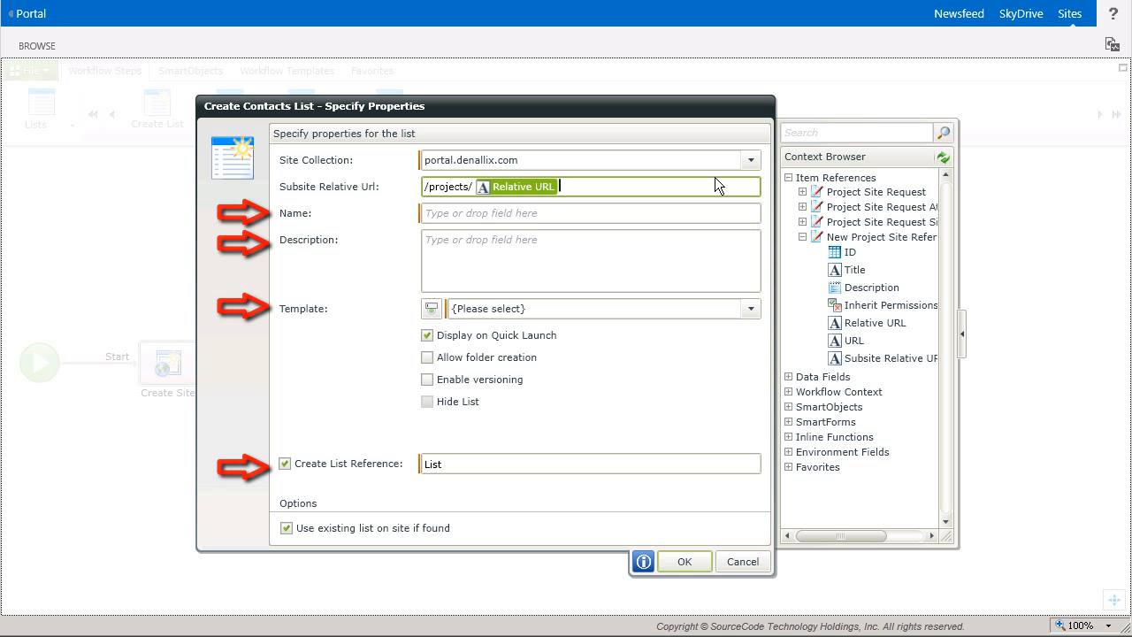
# - Name the list Project Contacts and describe it as "Use this list to add contact information for Project Resources."
pyautogui.click(635, 221)
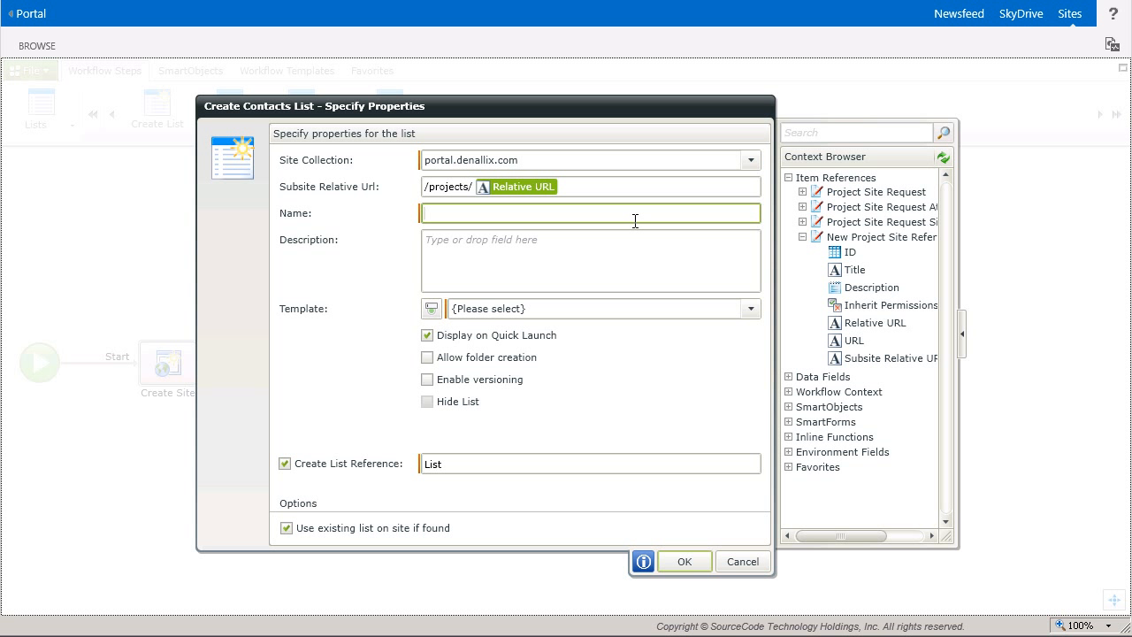
pyautogui.write('Project Contacts')
pyautogui.click(638, 257)
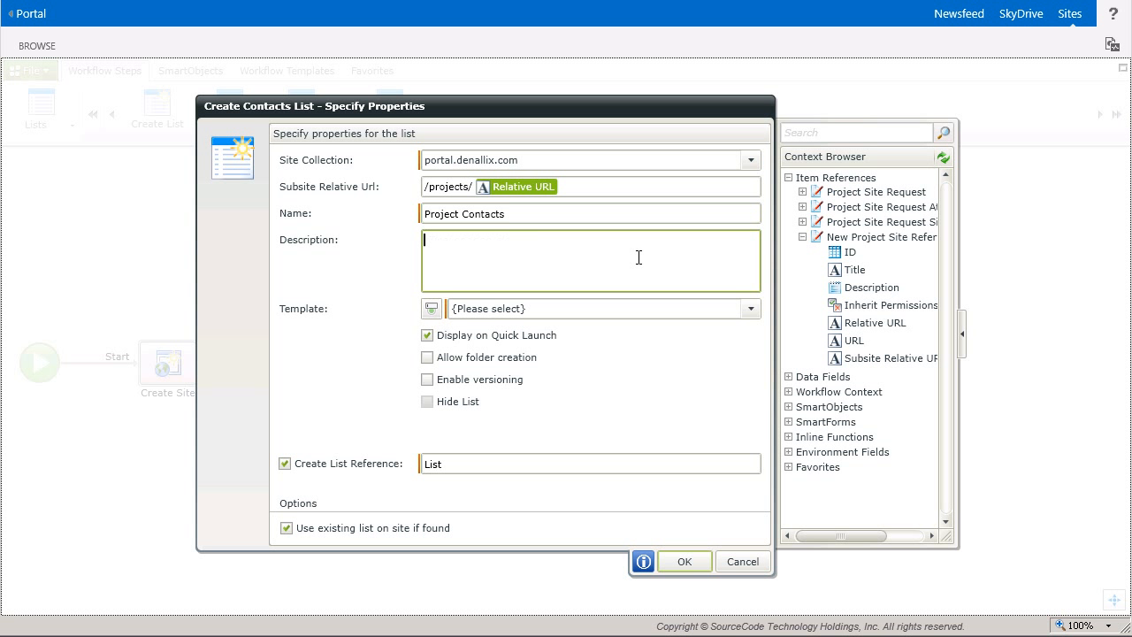
pyautogui.write('Use this list to add contact information for Project Resources.')
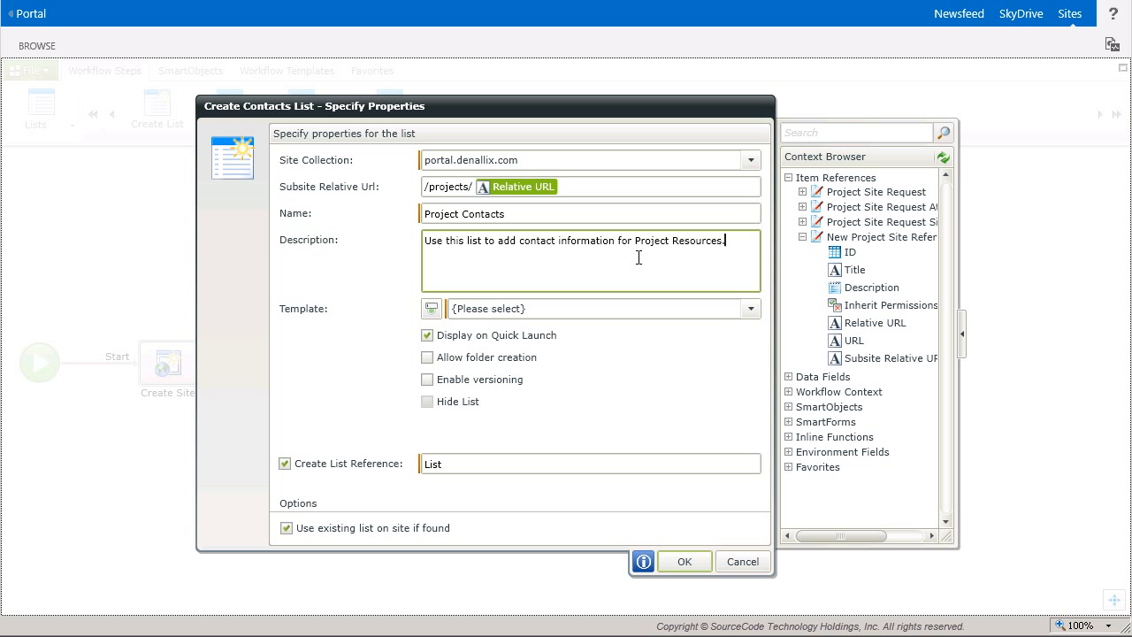
pyautogui.click(759, 317)
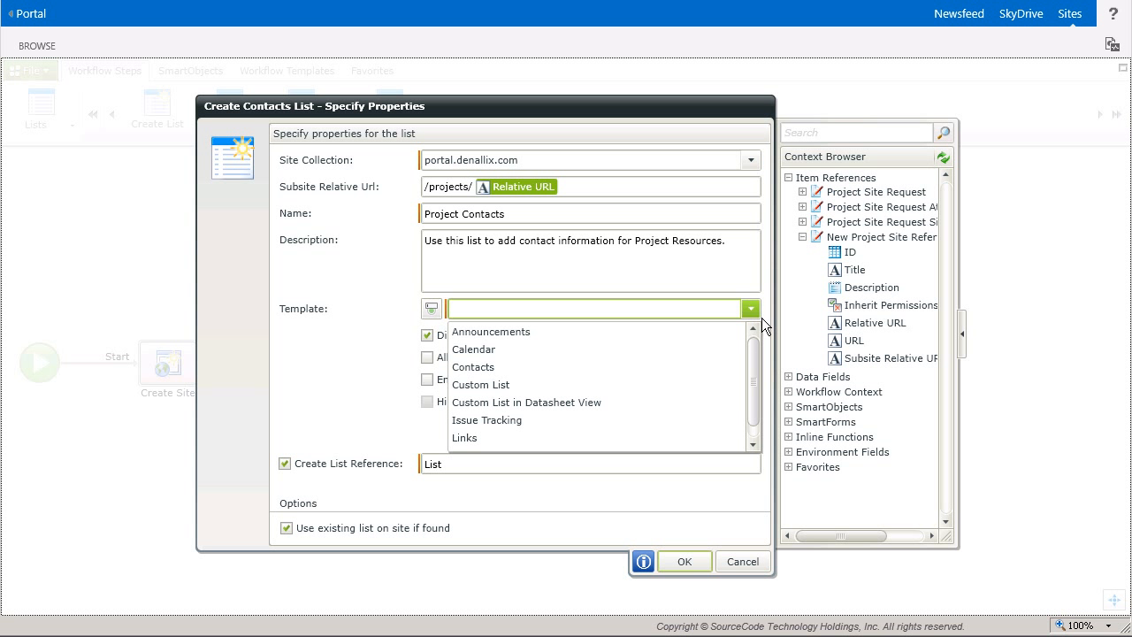
pyautogui.moveTo(760, 372)
pyautogui.mouseDown()
pyautogui.moveTo(760, 405)
pyautogui.moveTo(763, 372)
pyautogui.mouseUp()
pyautogui.click(441, 315)
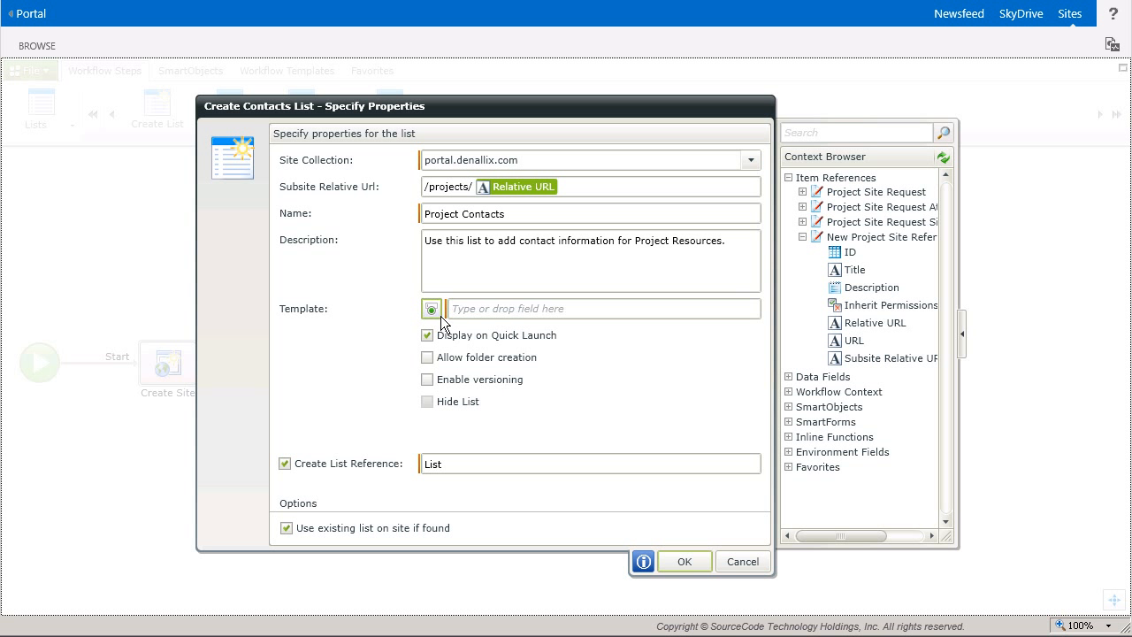
pyautogui.click(485, 317)
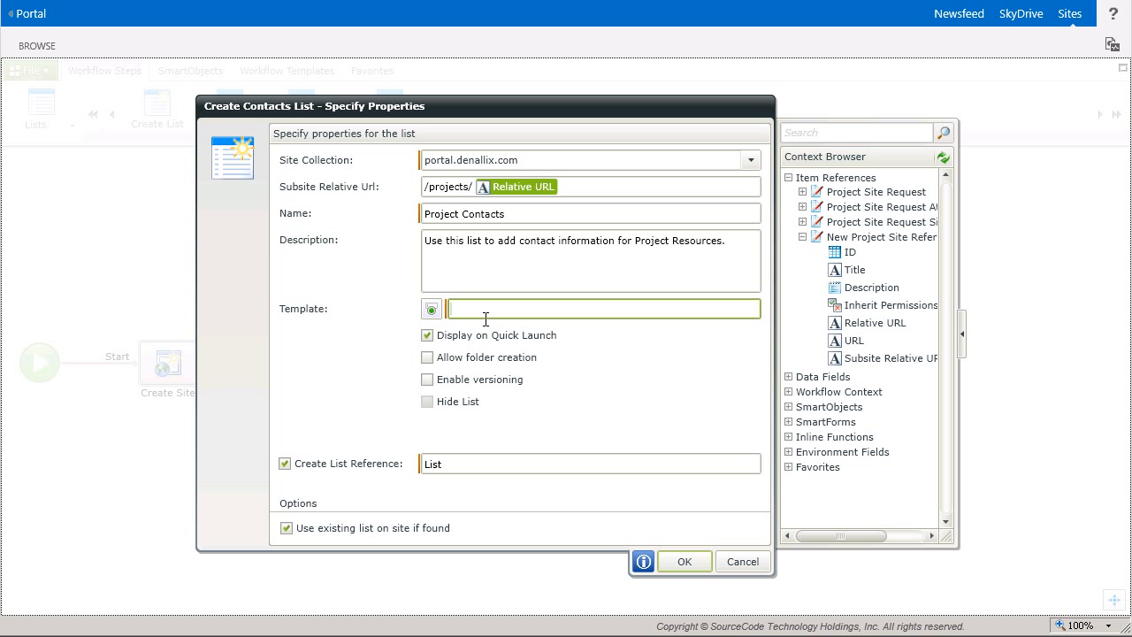
pyautogui.click(438, 316)
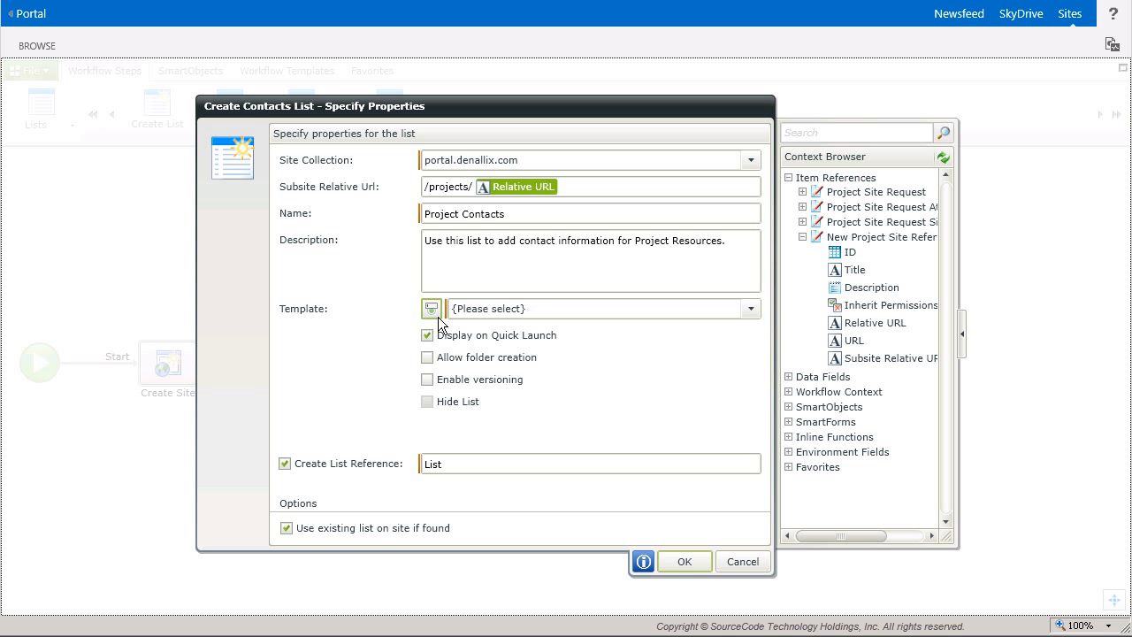
# - Base the new list on the Contacts template and enable versioning for it
pyautogui.click(759, 317)
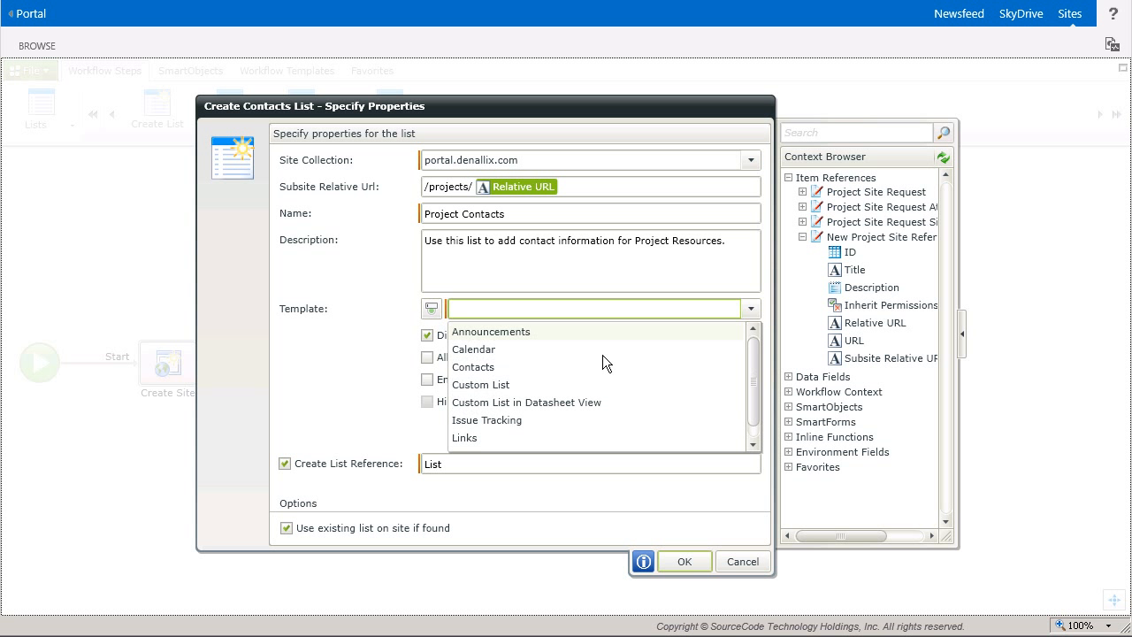
pyautogui.click(501, 375)
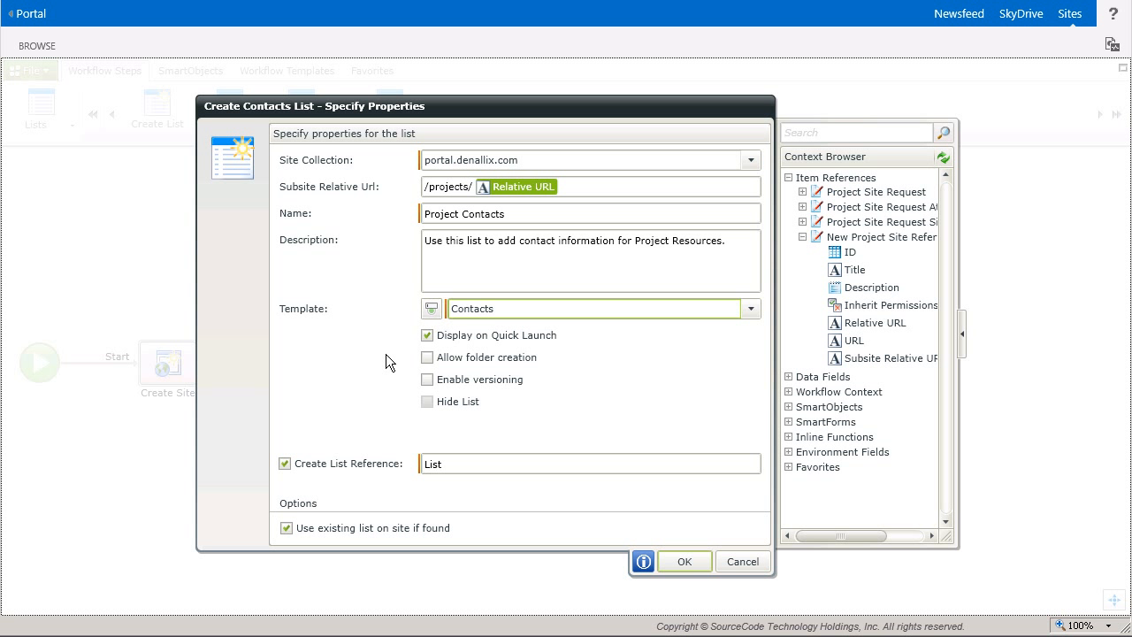
pyautogui.click(429, 380)
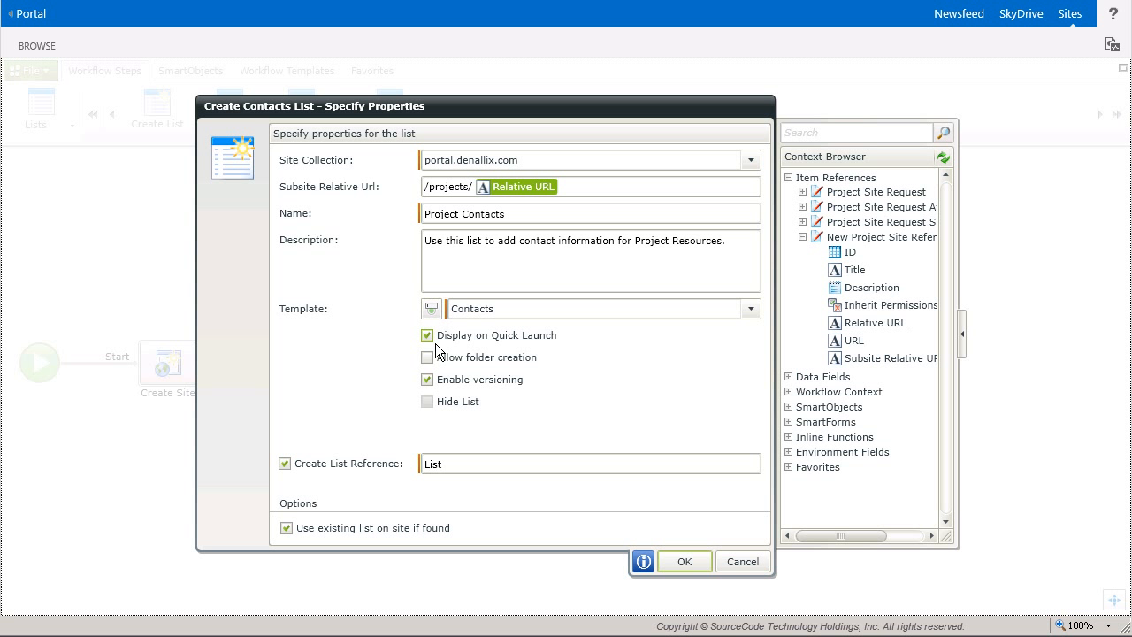
pyautogui.click(436, 342)
pyautogui.click(428, 402)
pyautogui.click(429, 336)
# - Name the list reference Project Contacts List Reference, turn off reuse of an existing list, and accept the list properties
pyautogui.click(453, 469)
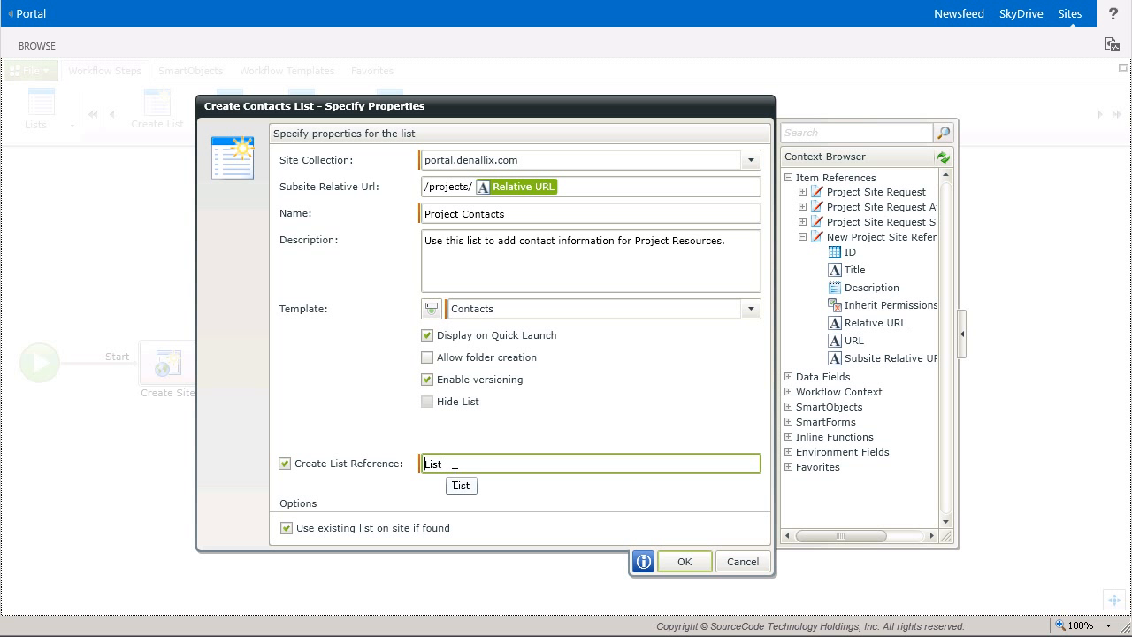
pyautogui.write('Project Contacts List Reference')
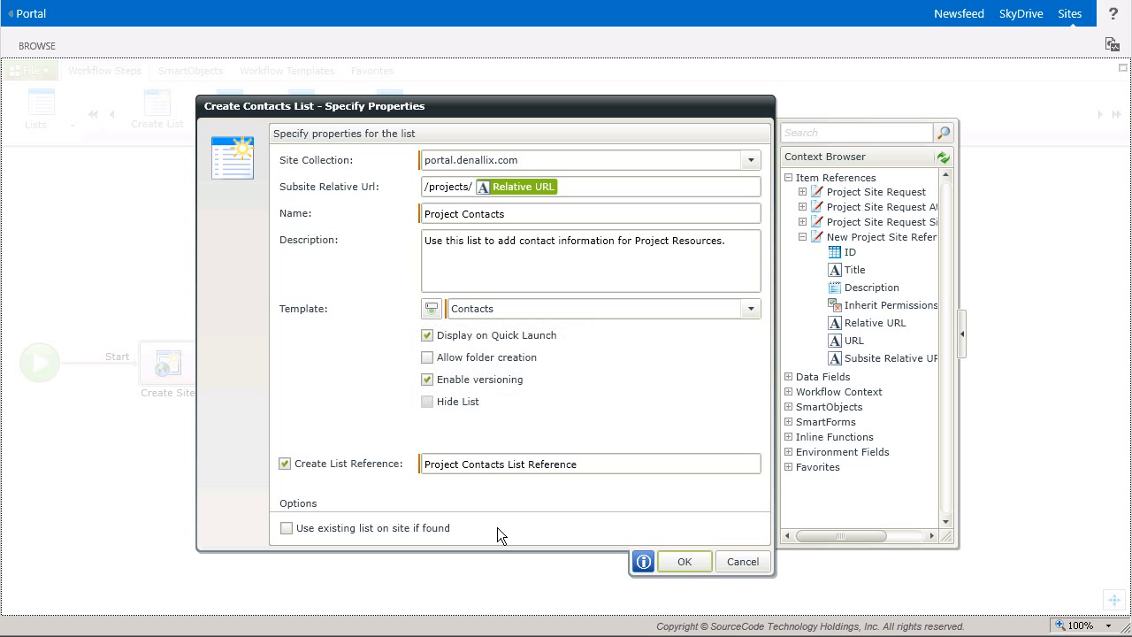
pyautogui.click(683, 569)
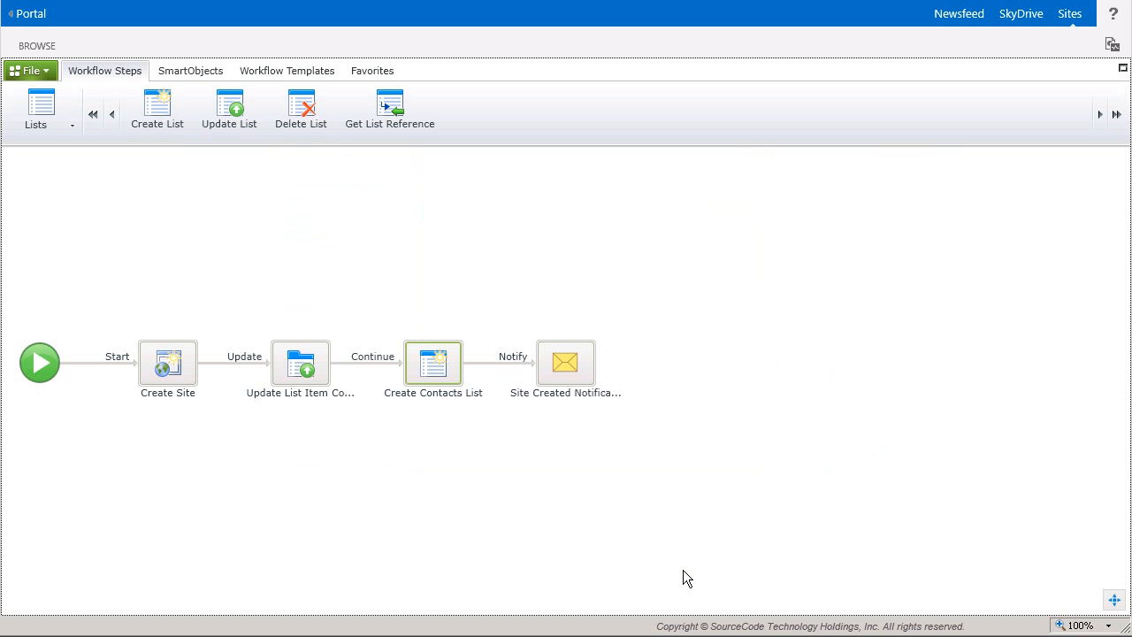
# - Examine the Site Created Notification e-mail and the fields available under Project Contacts List Reference, then finish the wizard
pyautogui.click(585, 382)
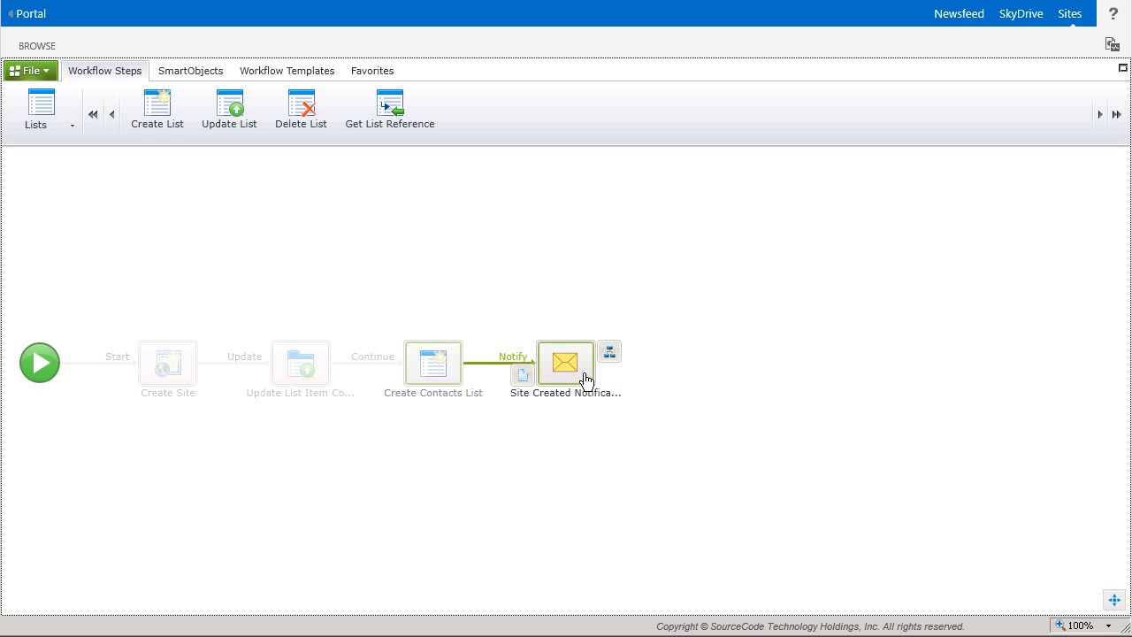
pyautogui.doubleClick(585, 382)
pyautogui.click(578, 400)
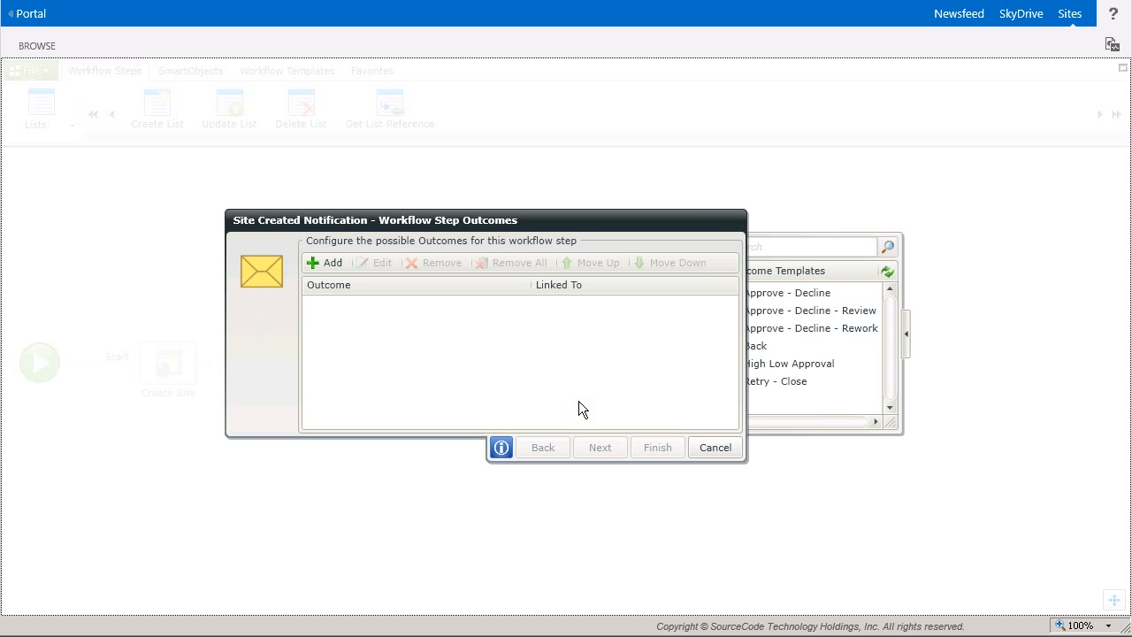
pyautogui.click(603, 448)
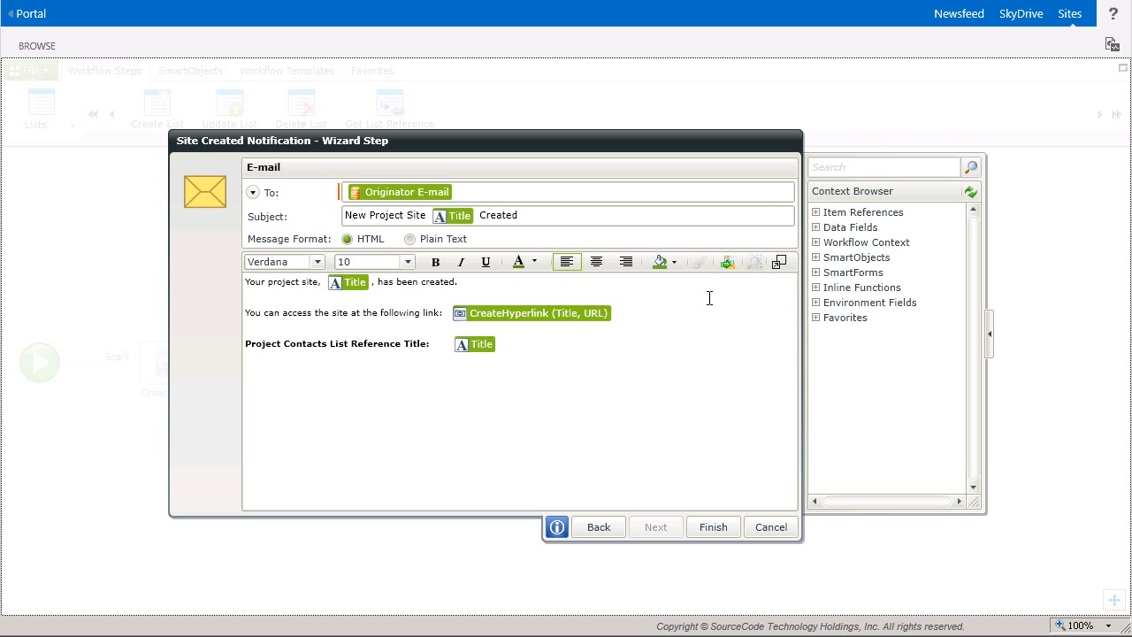
pyautogui.click(816, 213)
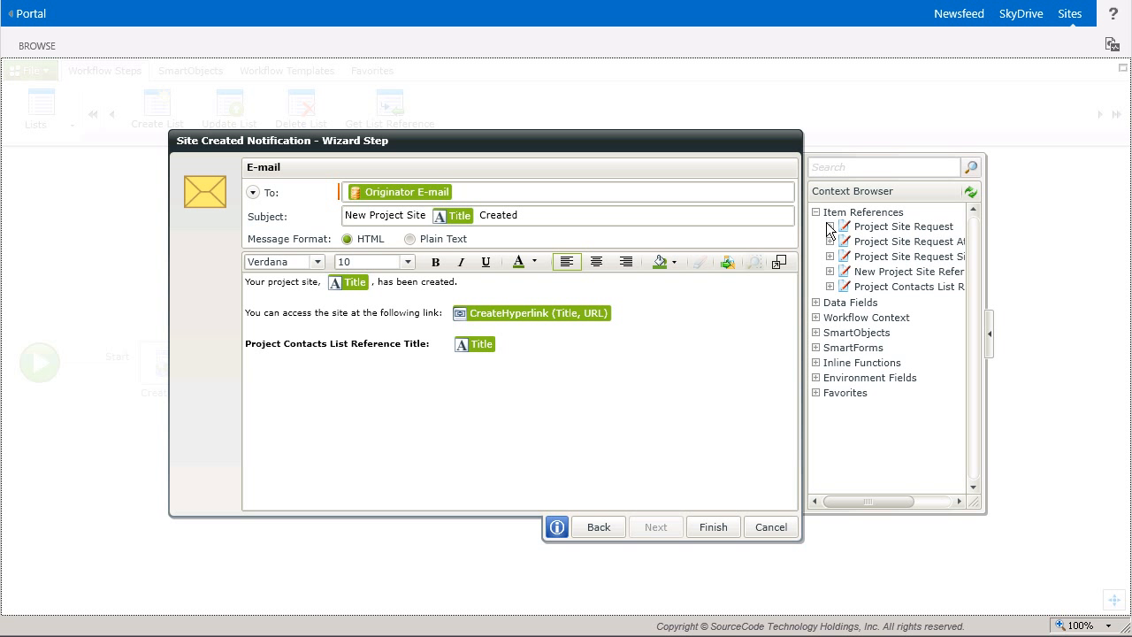
pyautogui.click(829, 287)
pyautogui.moveTo(980, 504); pyautogui.dragTo(1054, 502)
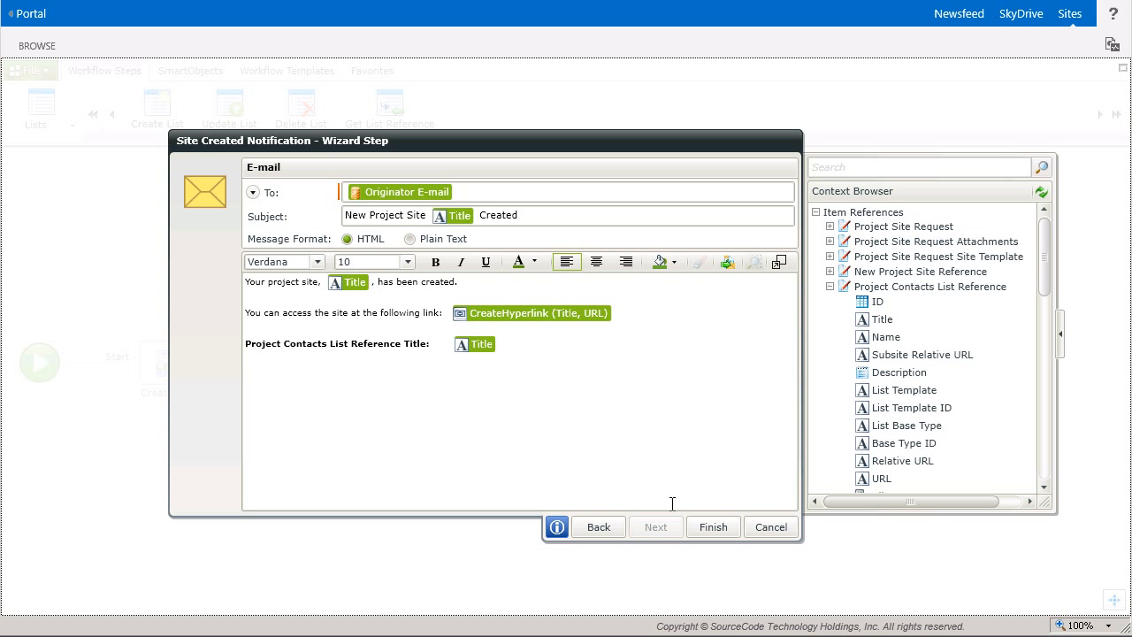
pyautogui.click(714, 531)
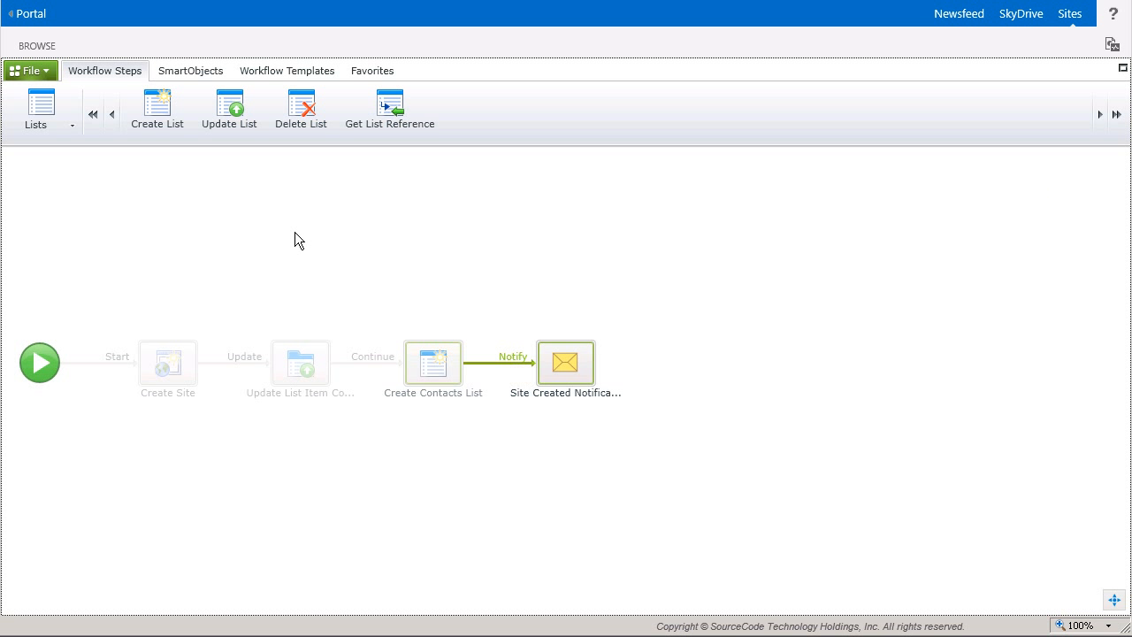
# - Switch to the SharePoint Project Site Request form and save the Data Center Rebuild request
pyautogui.click(37, 76)
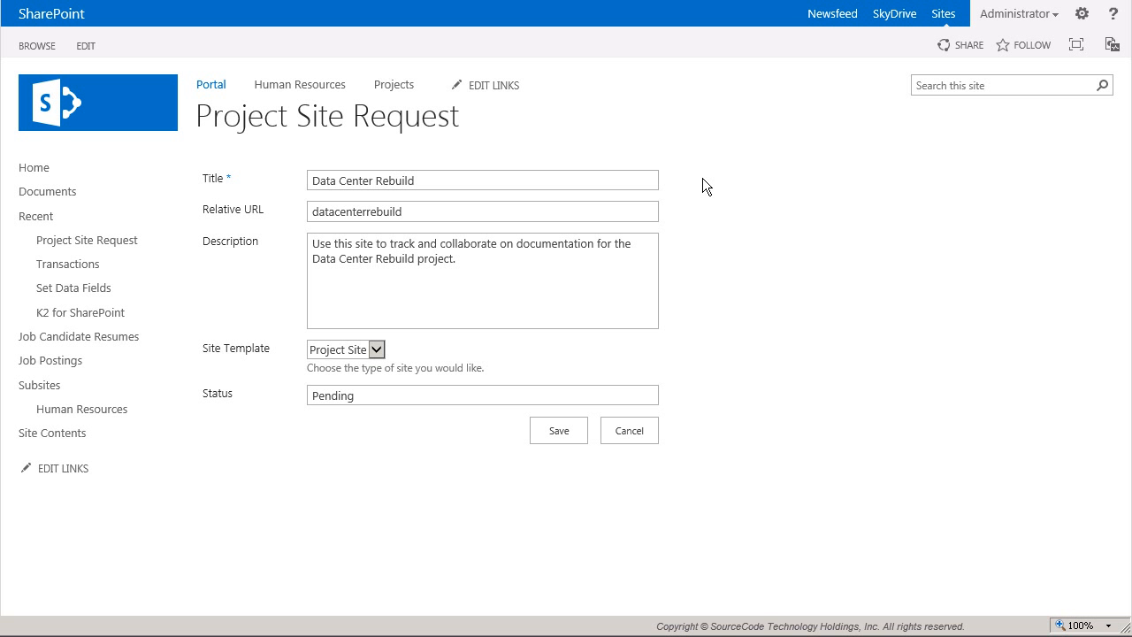
pyautogui.click(583, 441)
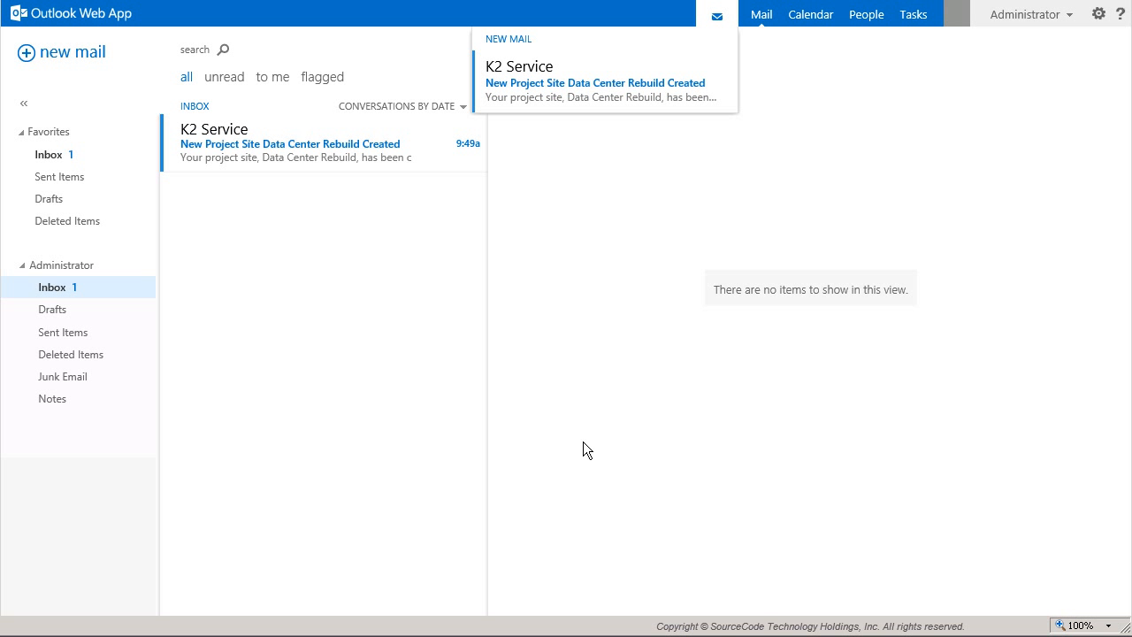
# - Read the K2 Service notification in Outlook Web App and follow its link to the Data Center Rebuild site
pyautogui.click(382, 164)
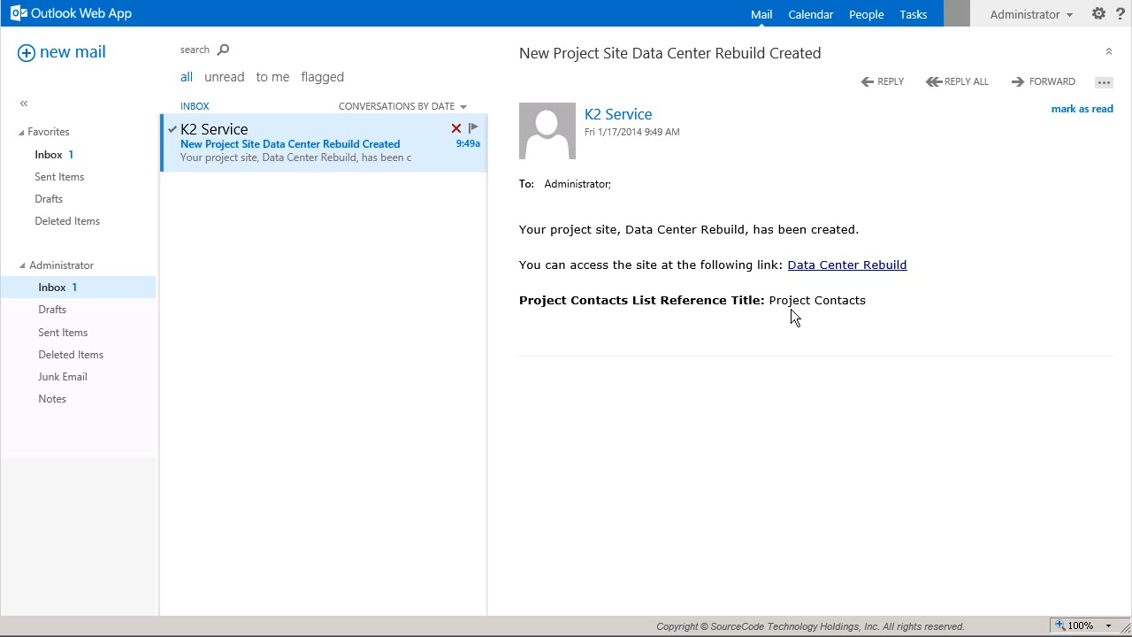
pyautogui.click(796, 267)
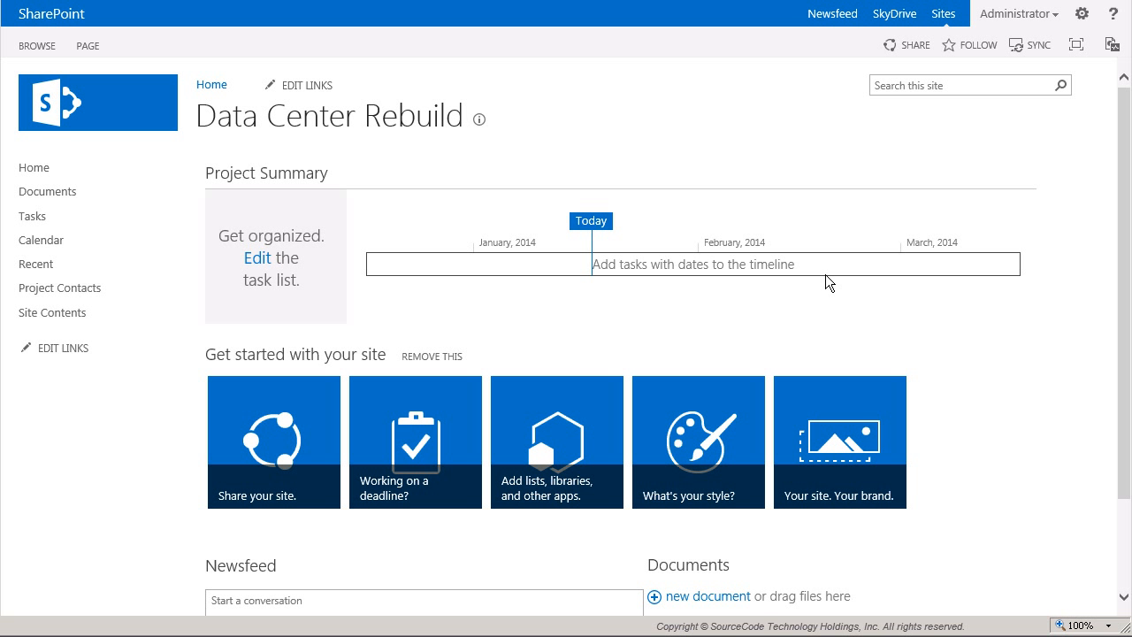
# - Check the versioning settings of the Project Contacts list on the Data Center Rebuild site
pyautogui.click(89, 296)
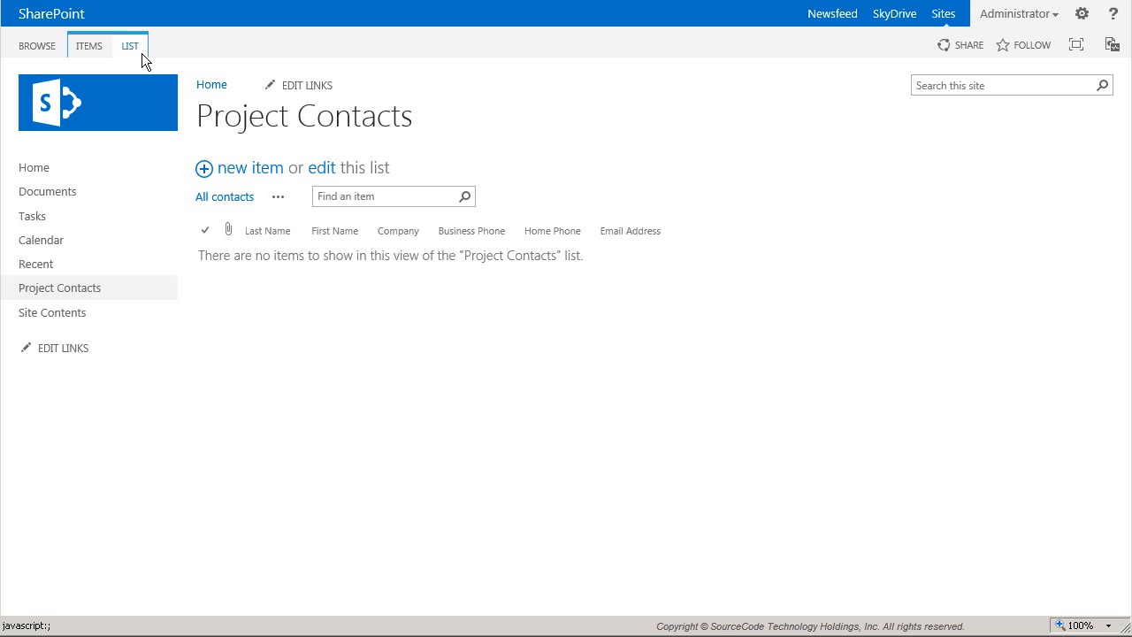
pyautogui.click(142, 53)
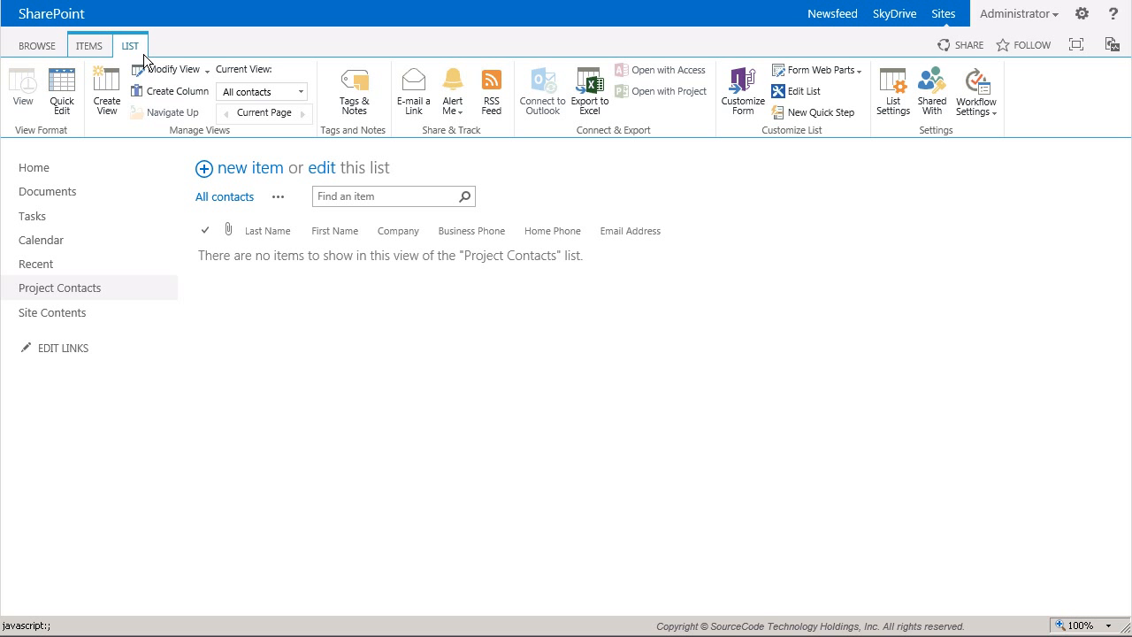
pyautogui.click(896, 105)
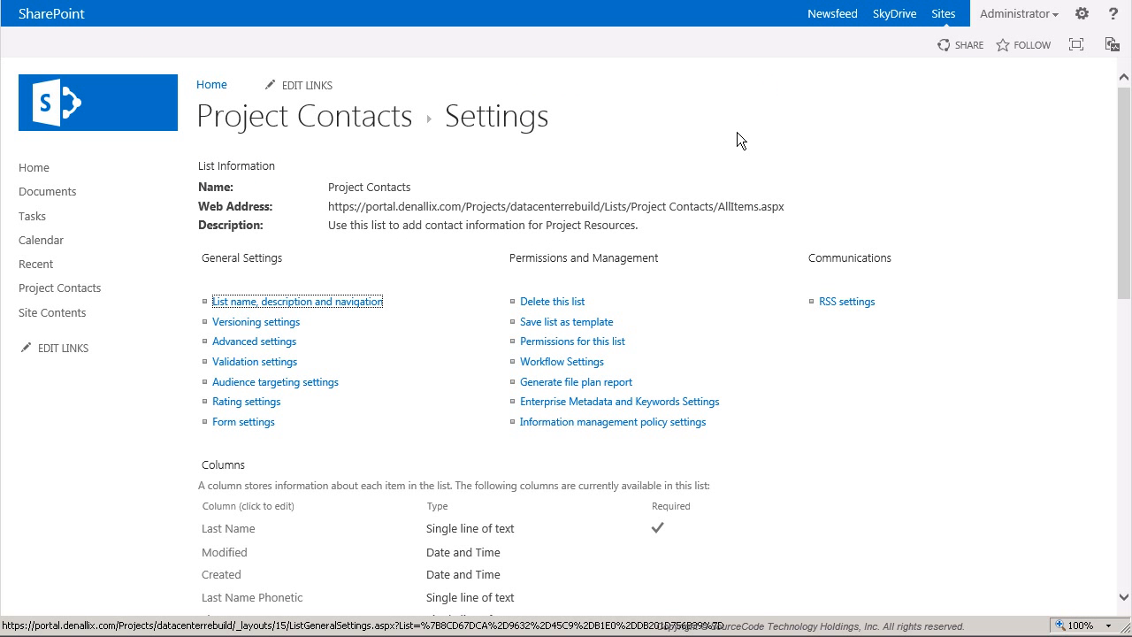
pyautogui.click(280, 327)
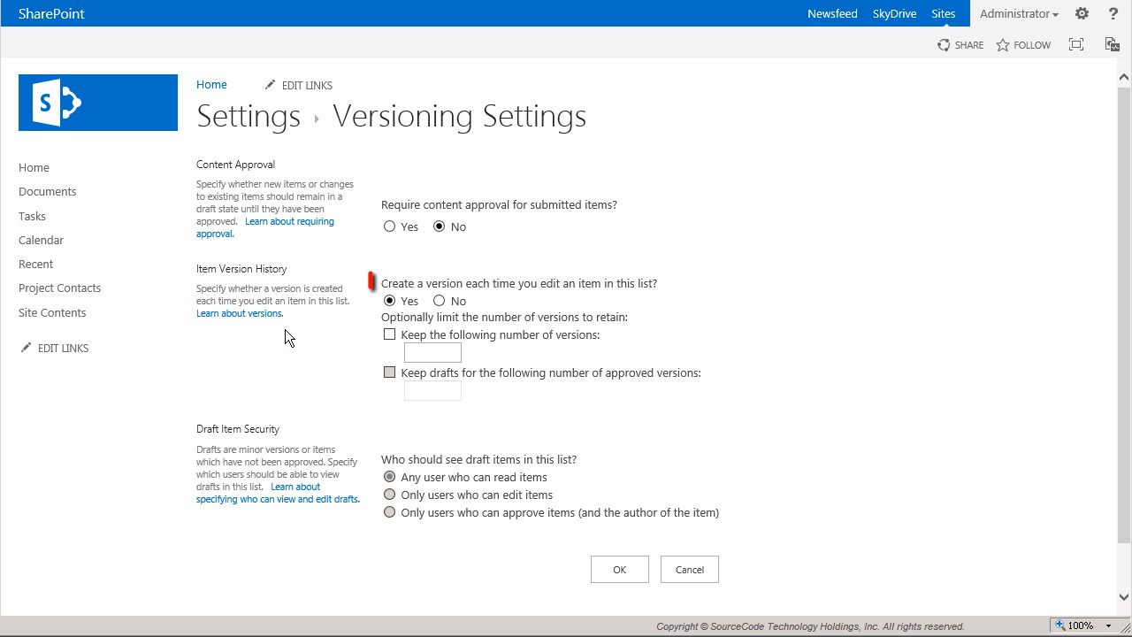